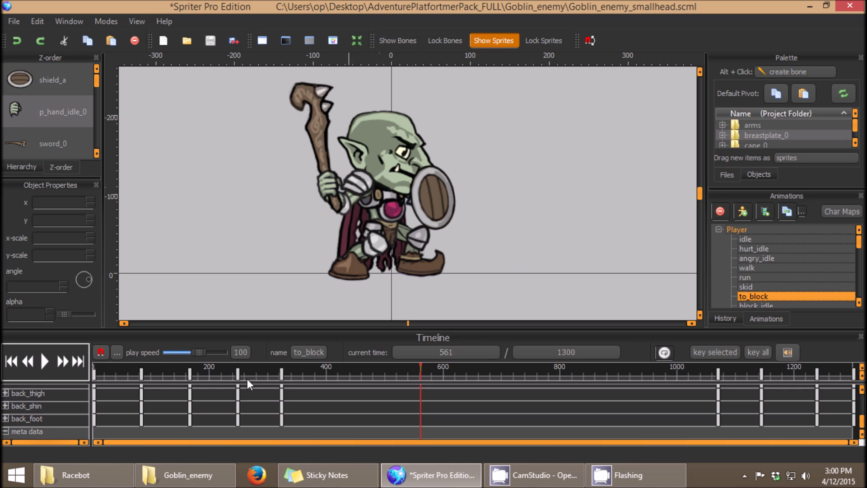
- Scrub the to_block timeline back to about 182 ms, exposing the meta data tags row
left_click_drag(122, 365, 281, 382)
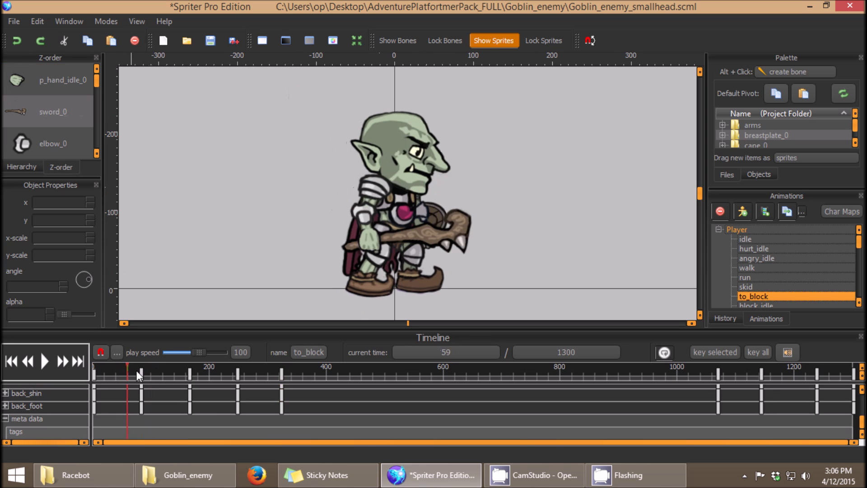
left_click_drag(136, 370, 203, 371)
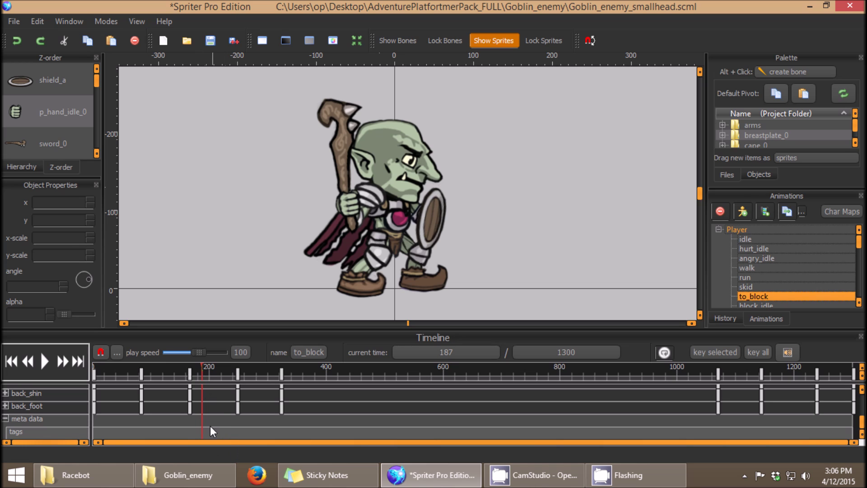
- Pick the tags row near 187 ms and open its Edit MetaData dialog at 185 ms
left_click(195, 417)
left_click(190, 417)
double_click(202, 421)
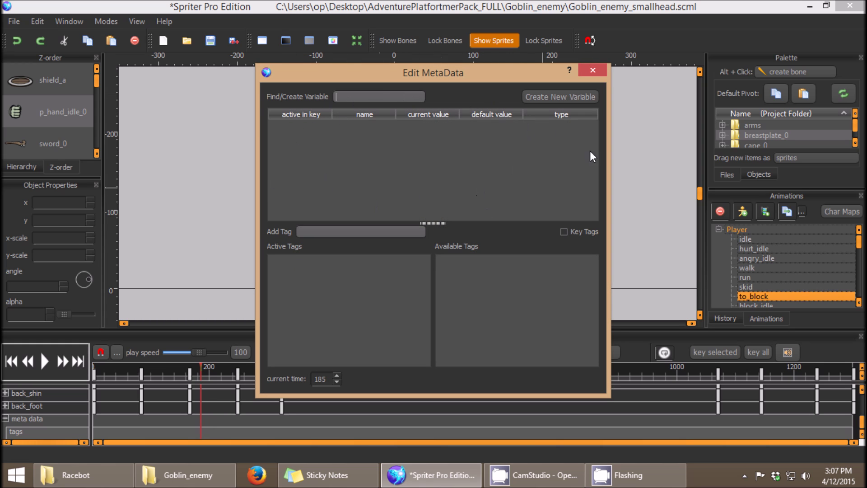
- Add an Invulnerable tag, enable Key Tags, and make Invulnerable active at 185 ms
left_click(330, 230)
key("Return")
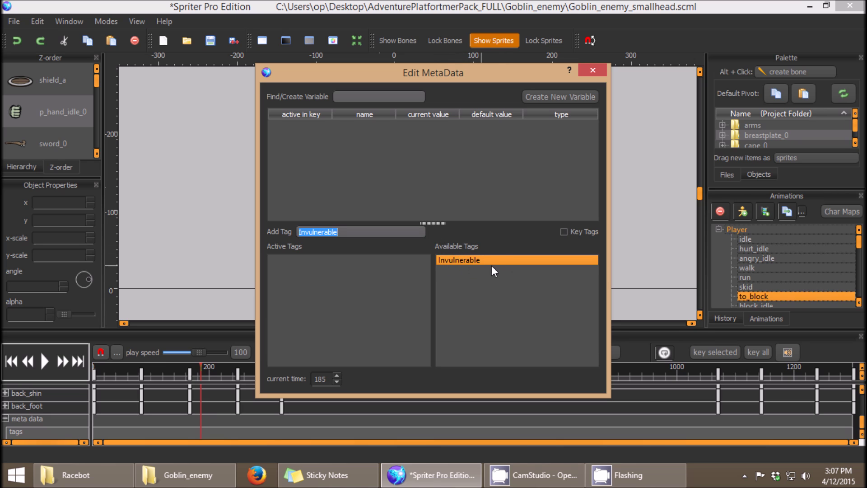
left_click(564, 232)
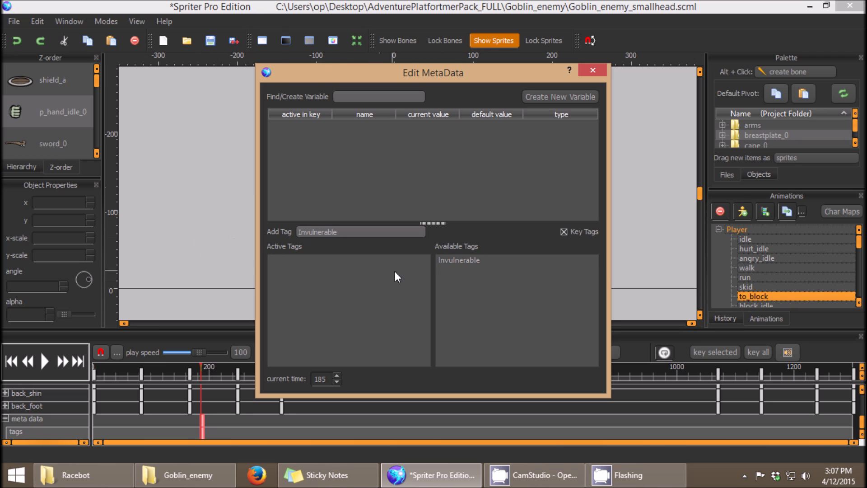
left_click(460, 260)
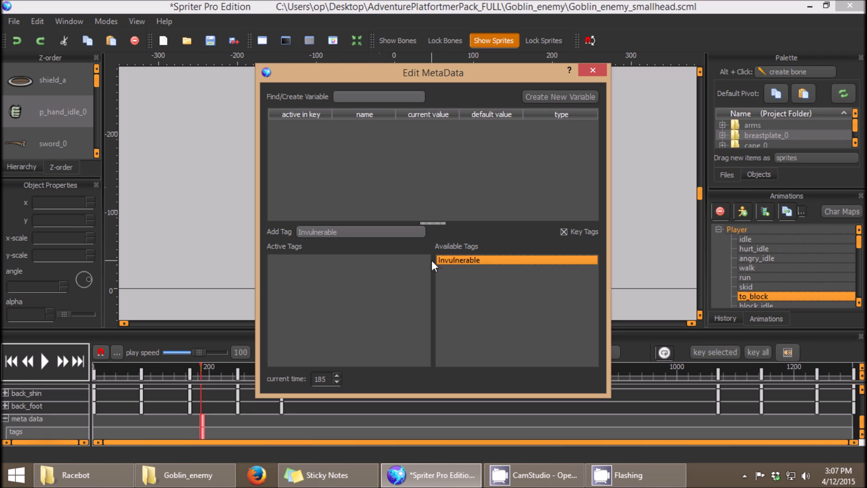
left_click(302, 265)
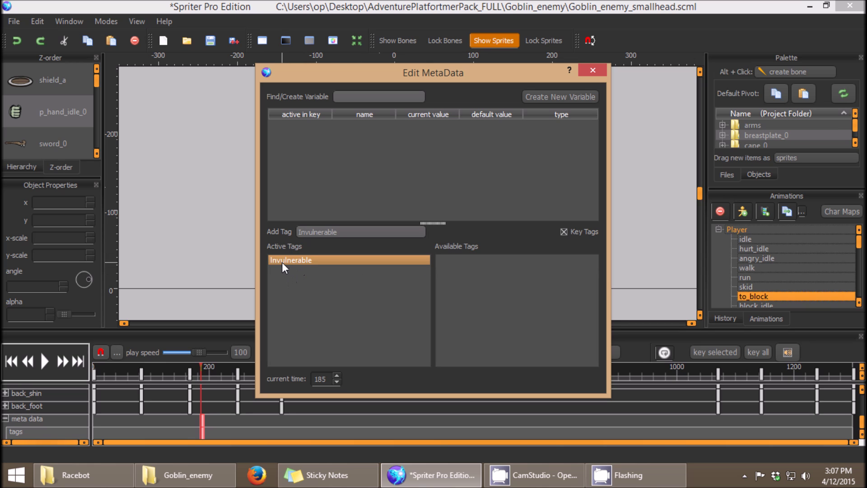
- Move the Edit MetaData window off the goblin and close it
left_click_drag(465, 76, 660, 96)
left_click(855, 115)
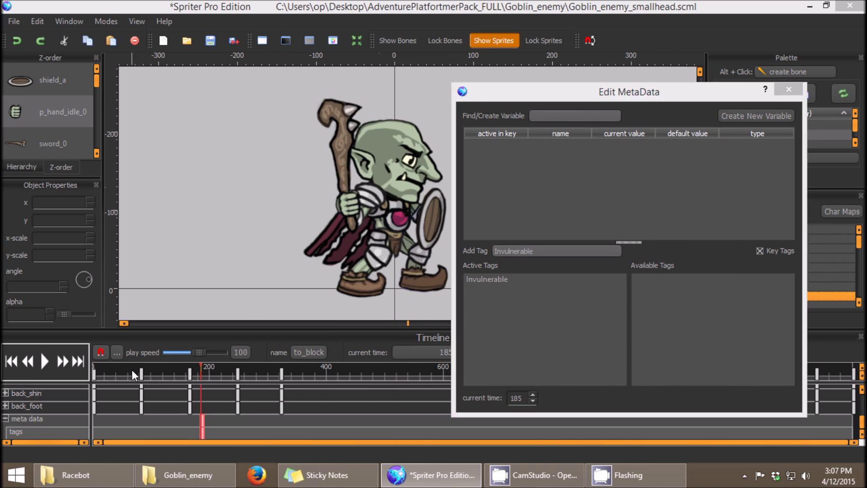
left_click(797, 87)
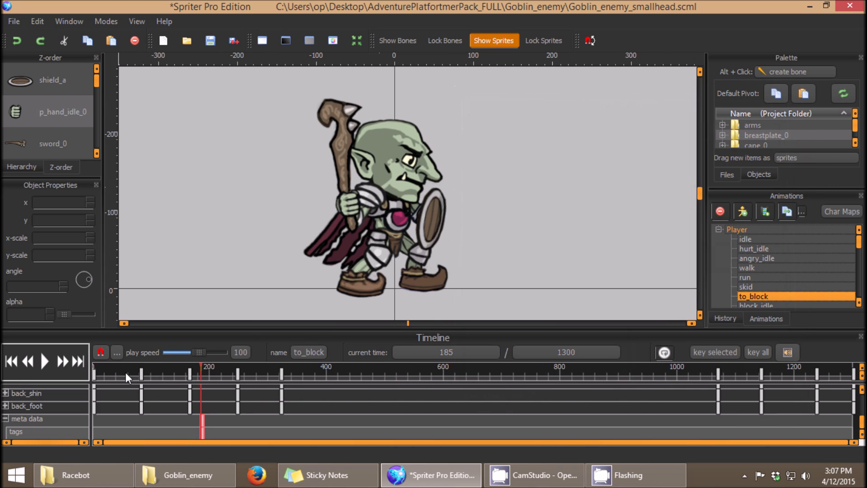
- Preview the goblin's poses along the timeline and open the tags metadata at 1150 ms
left_click(109, 369)
left_click_drag(109, 369, 258, 366)
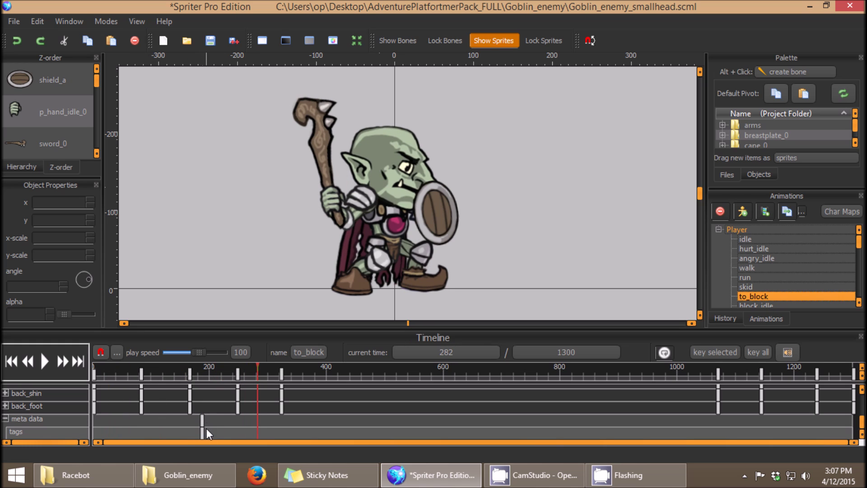
left_click_drag(201, 362, 765, 379)
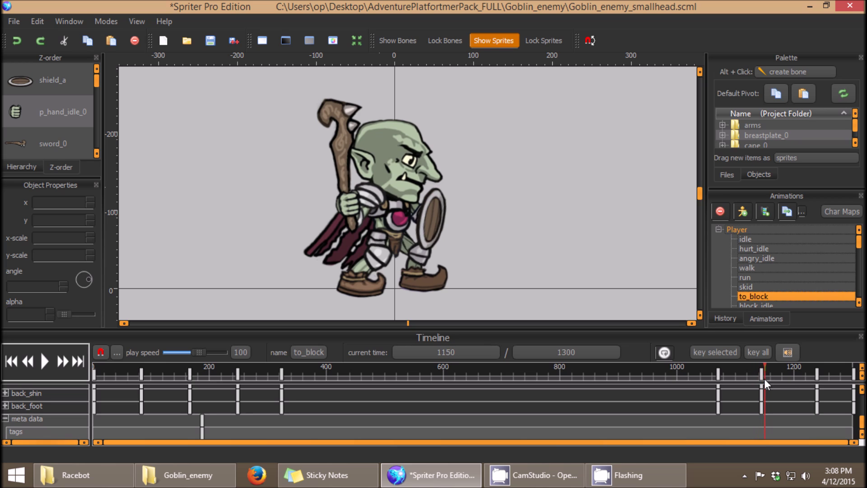
double_click(766, 418)
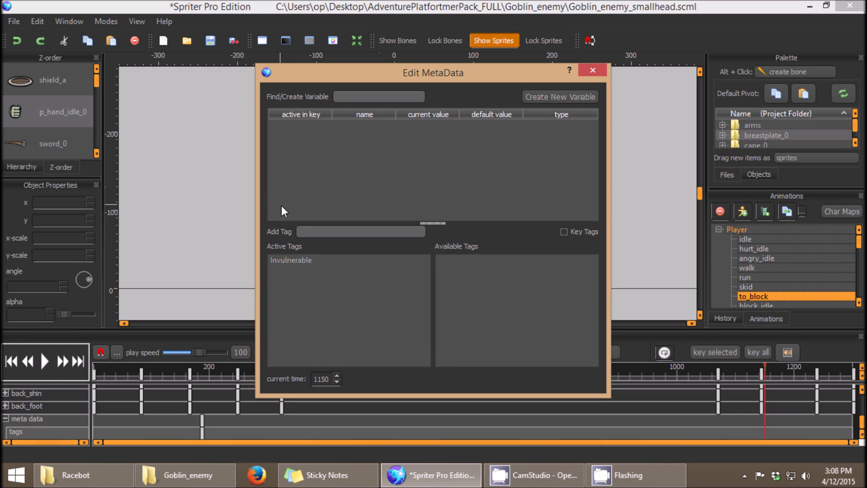
- With Key Tags on at 1150 ms, move Invulnerable back to Available Tags and close the dialog
left_click(564, 232)
left_click(291, 258)
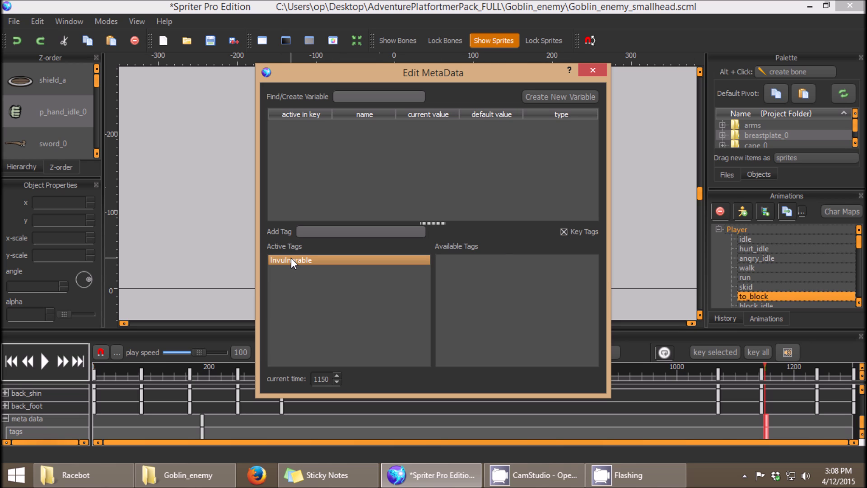
left_click(284, 258)
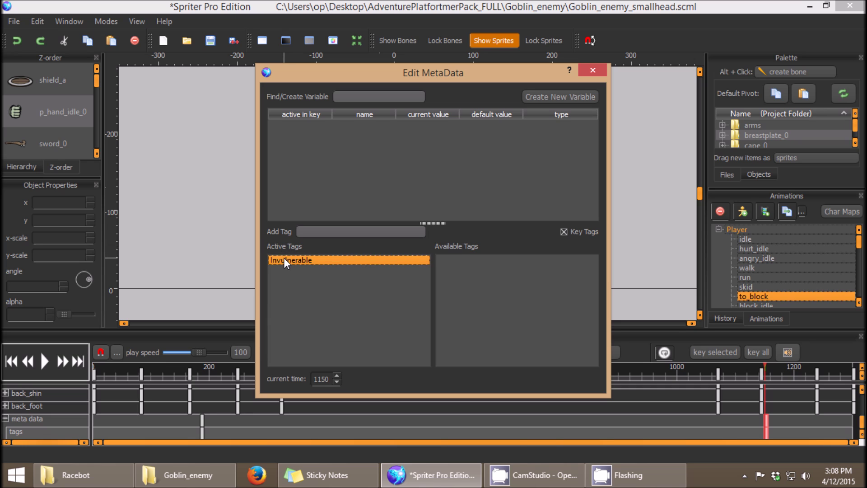
left_click_drag(443, 256, 459, 255)
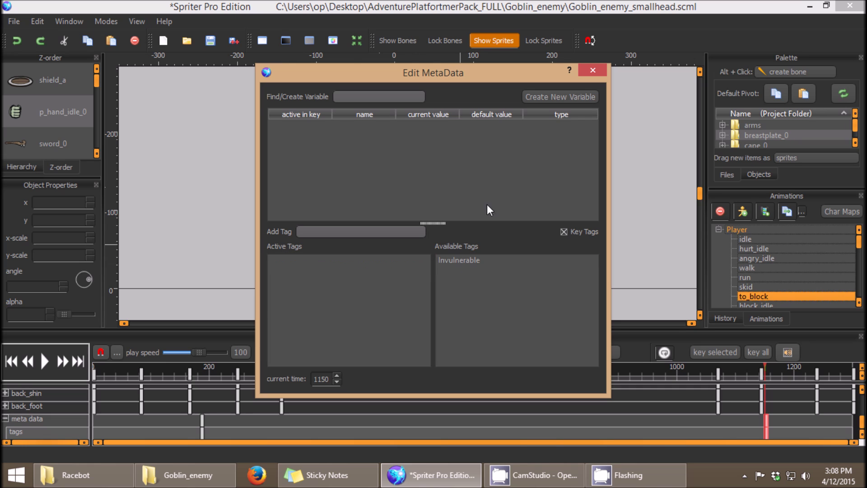
left_click(597, 69)
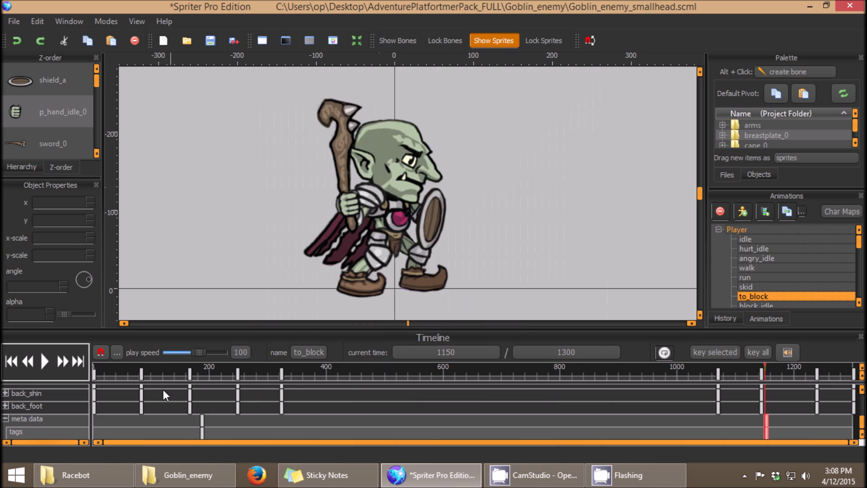
left_click_drag(108, 366, 203, 372)
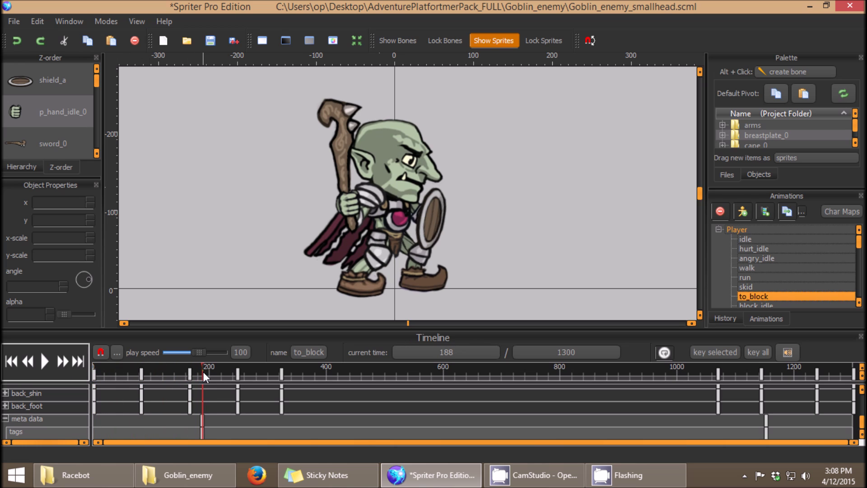
double_click(202, 420)
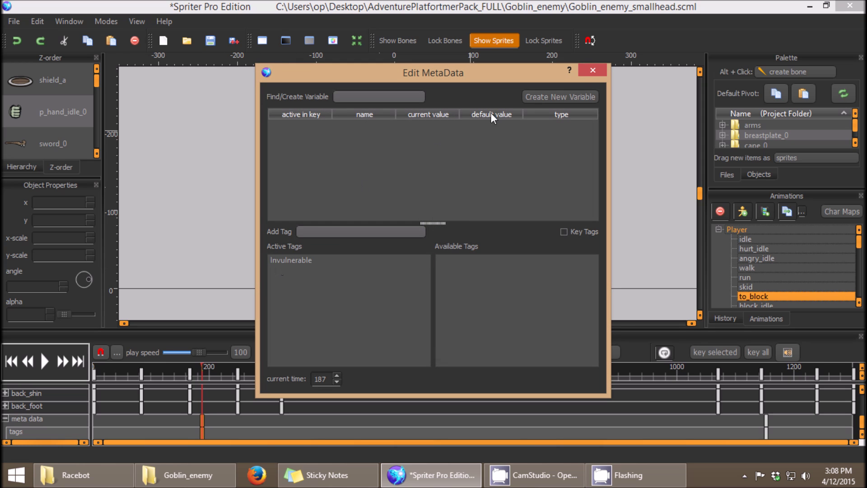
left_click(592, 71)
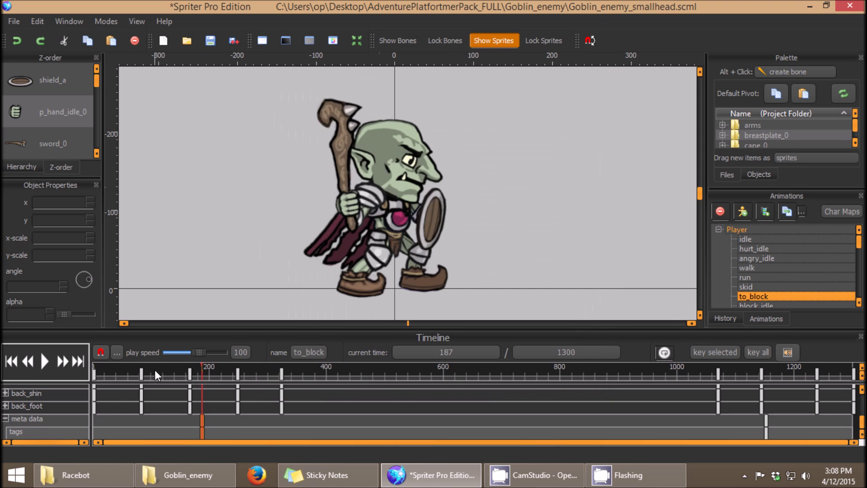
left_click_drag(155, 369, 767, 378)
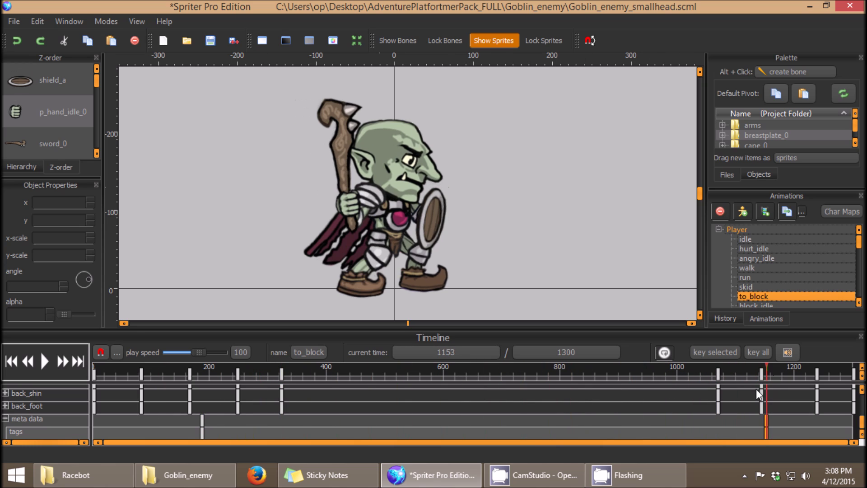
double_click(766, 420)
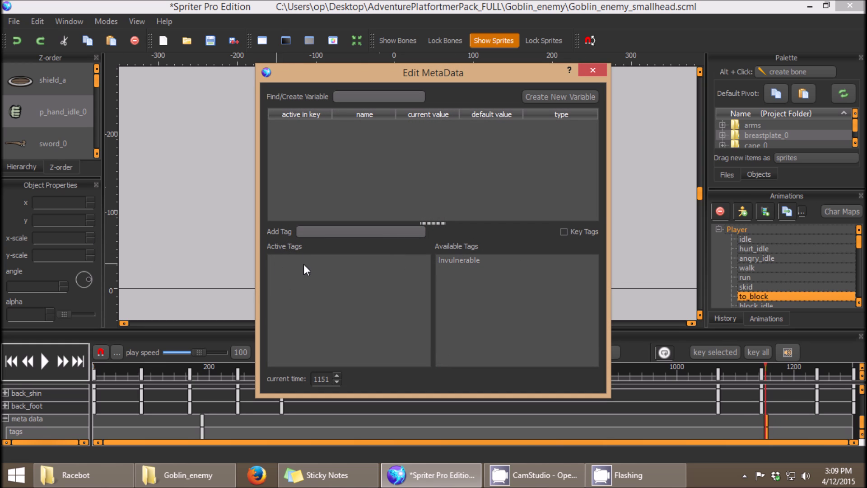
left_click(459, 264)
left_click_drag(470, 262, 297, 261)
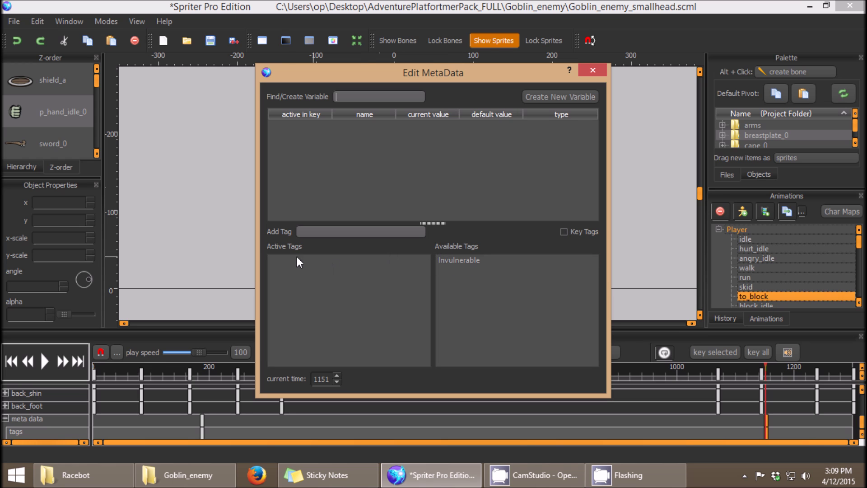
left_click(589, 72)
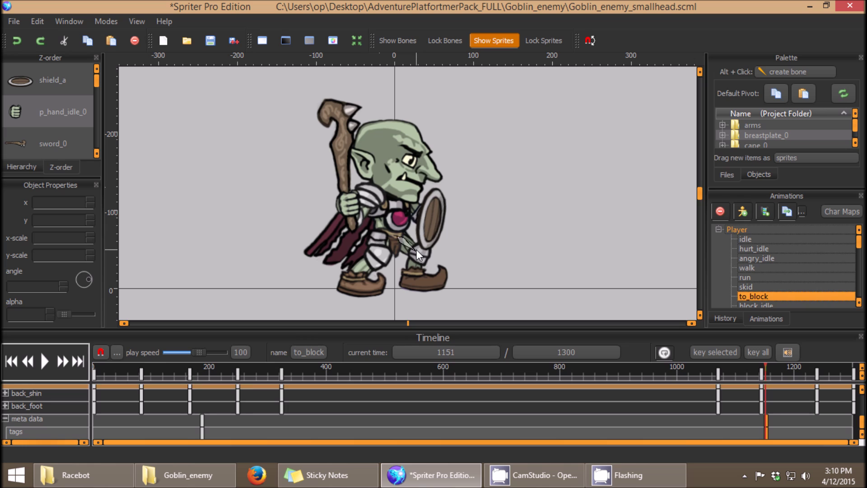
left_click_drag(417, 250, 369, 269)
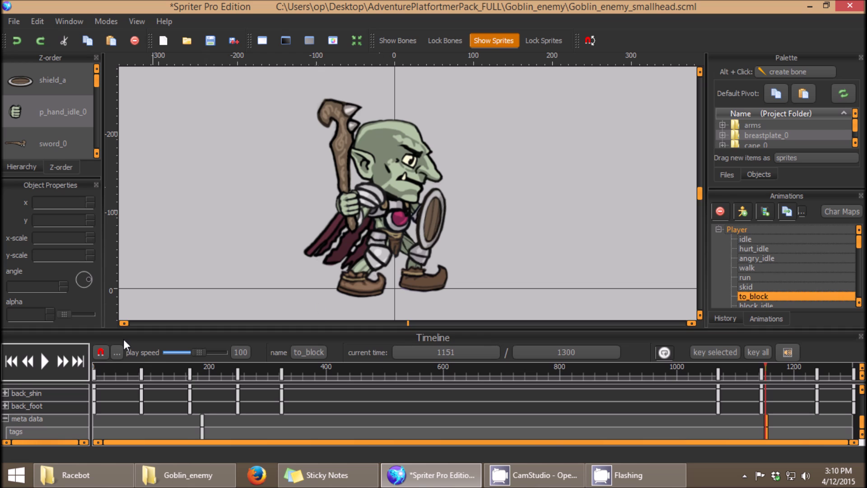
left_click_drag(109, 371, 277, 376)
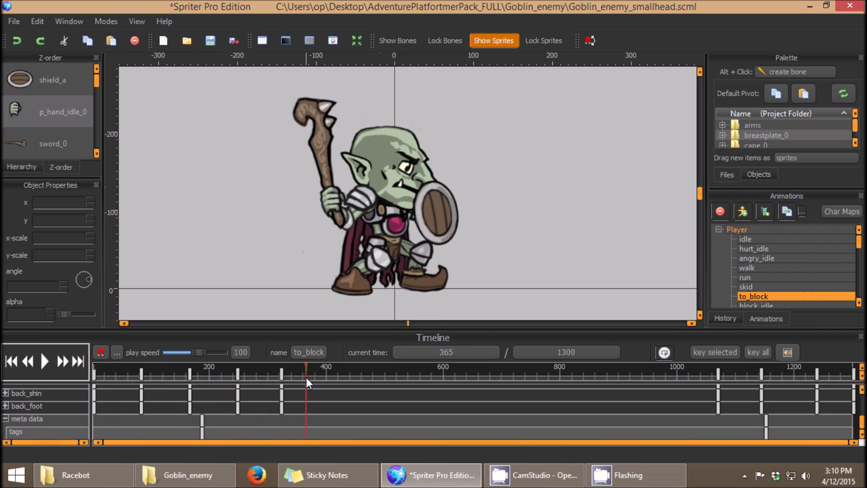
left_click_drag(308, 378, 799, 395)
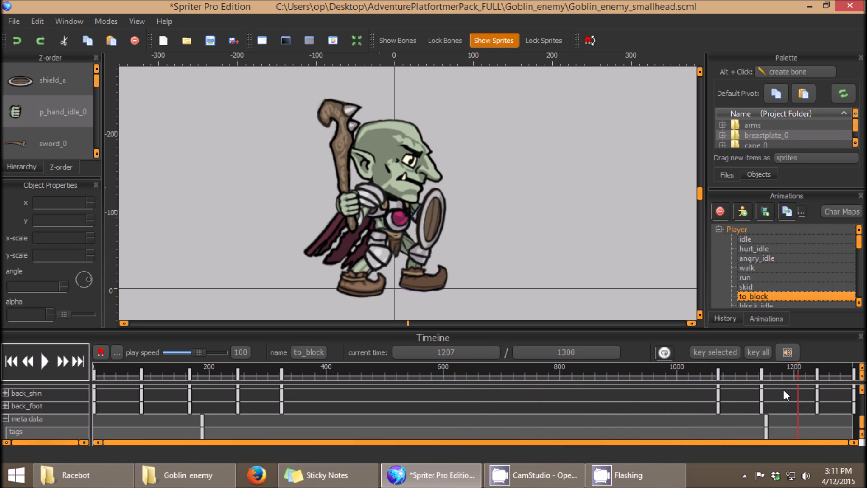